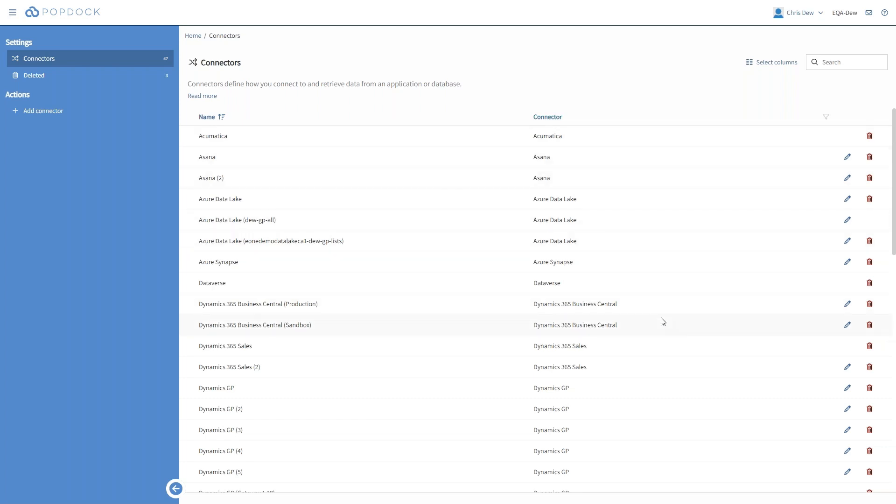
- Open the custom lists of the Dynamics GP (5) connector and start a list that summarizes fields in a matrix
scroll(756, 418, "down", 1)
left_click(847, 425)
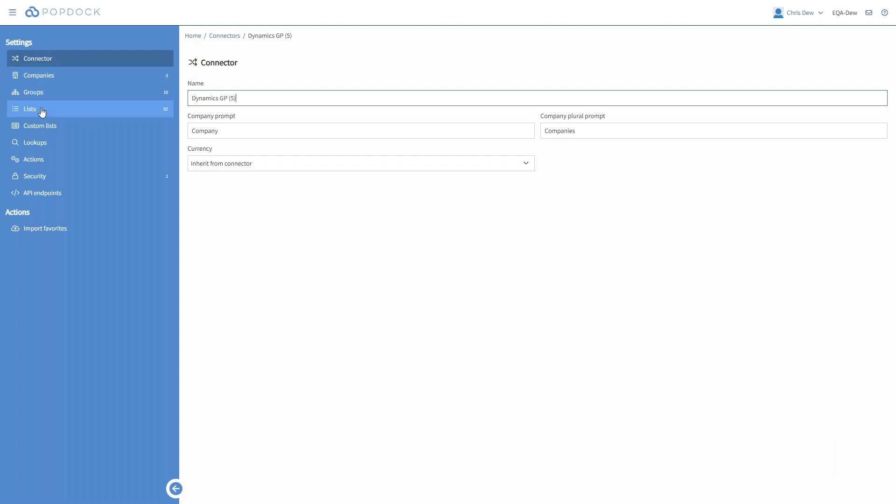
left_click(48, 130)
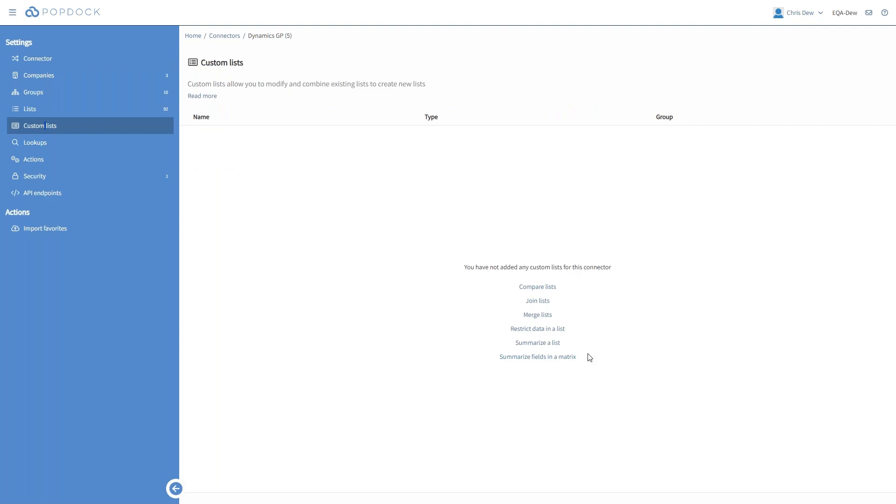
left_click(557, 358)
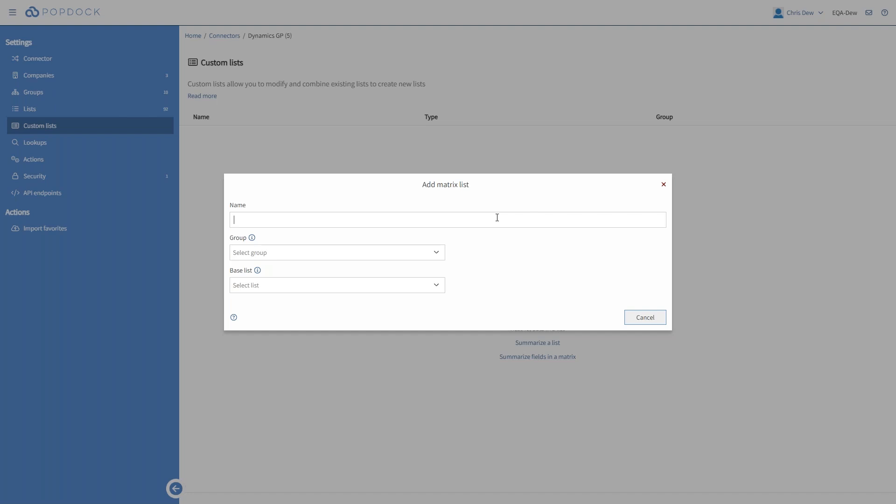
- Name the matrix list "Sales by Customer by year" and assign it to the Sales group
type("Sales by Customer by year")
left_click(425, 252)
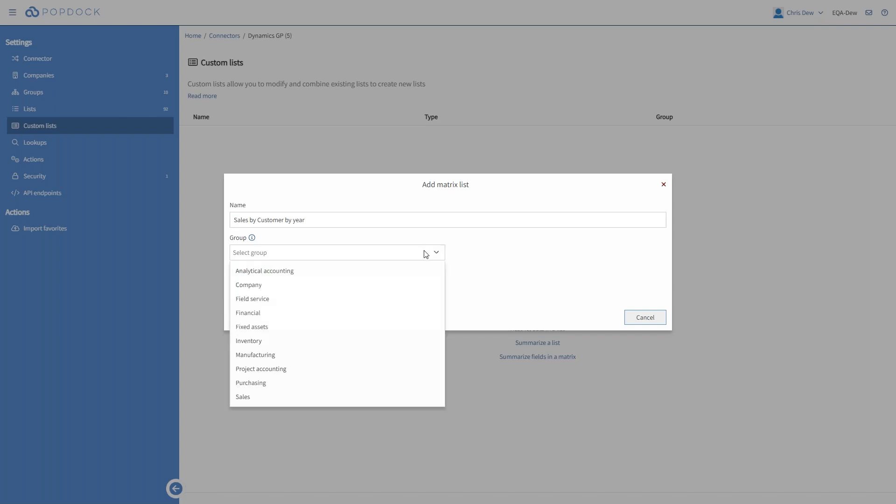
left_click(244, 399)
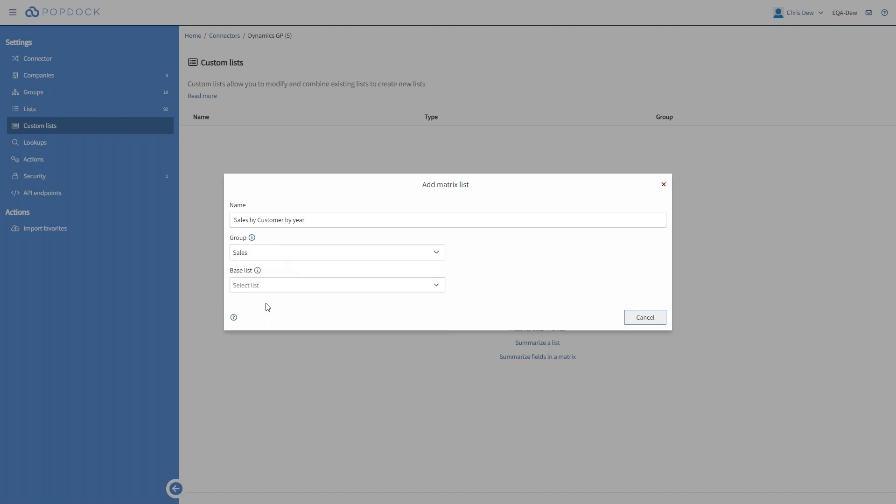
- Set the base list to Sales transactions and the field to summarize to Document amount
left_click(271, 290)
type("sales")
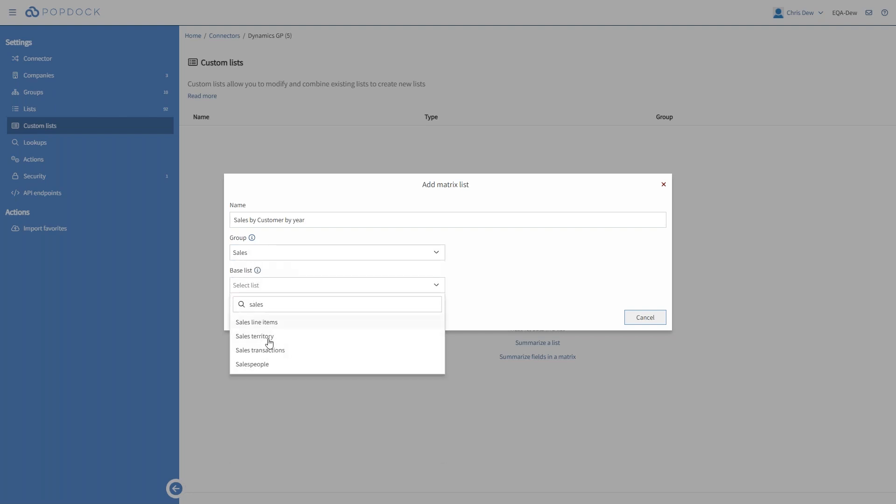
left_click(271, 351)
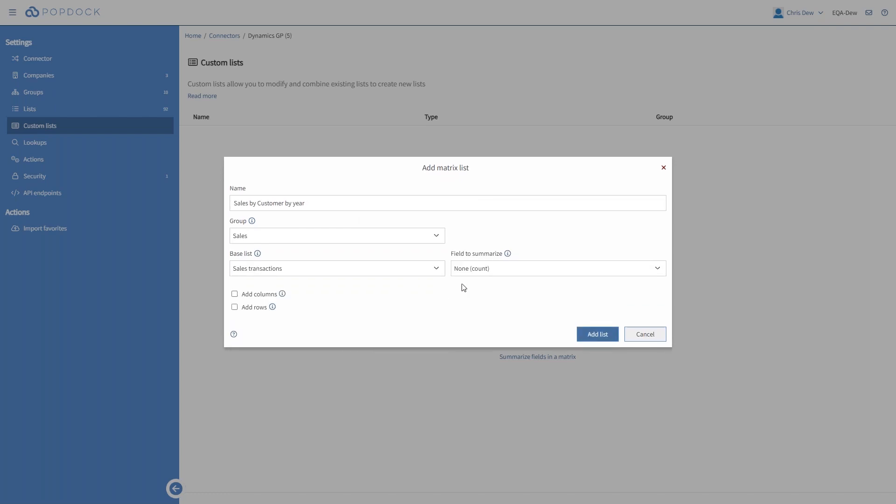
left_click(482, 273)
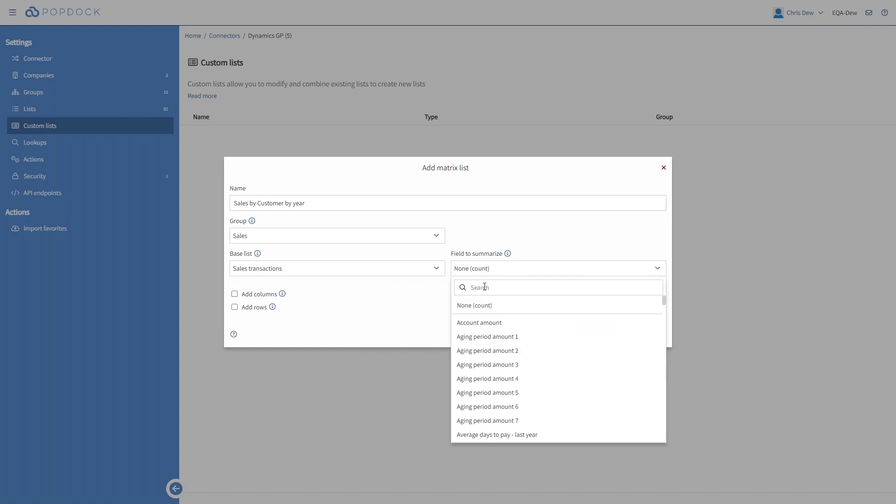
type("docu")
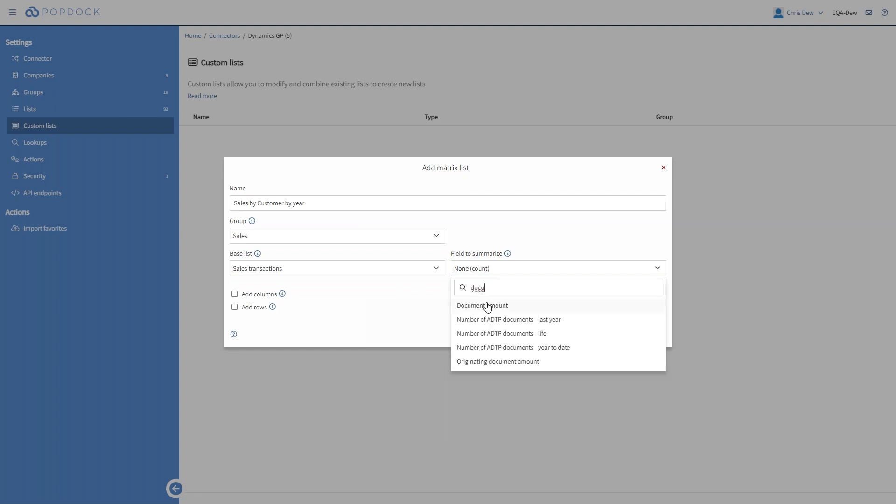
left_click(486, 307)
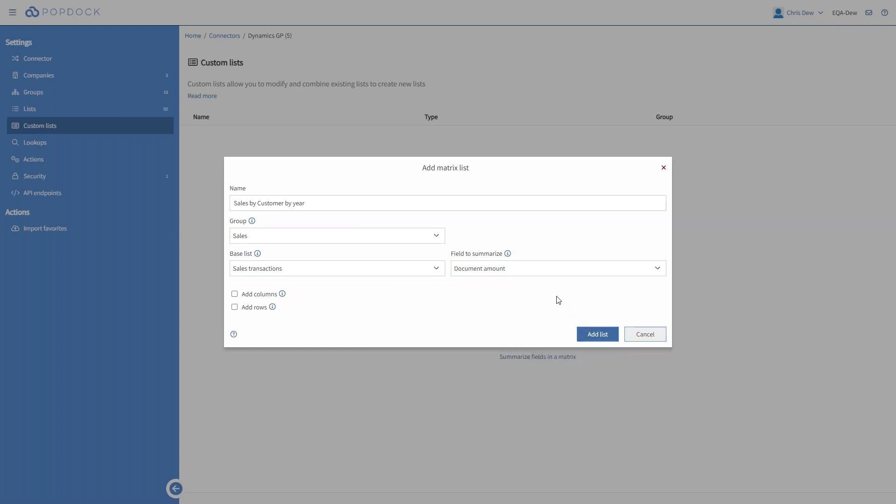
- Enable added columns for the matrix list and base them on the Document date field
left_click(234, 294)
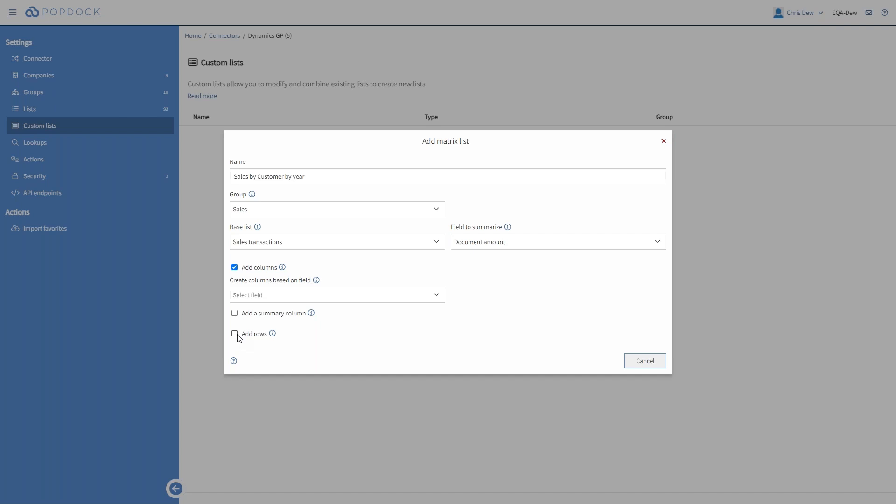
left_click(281, 298)
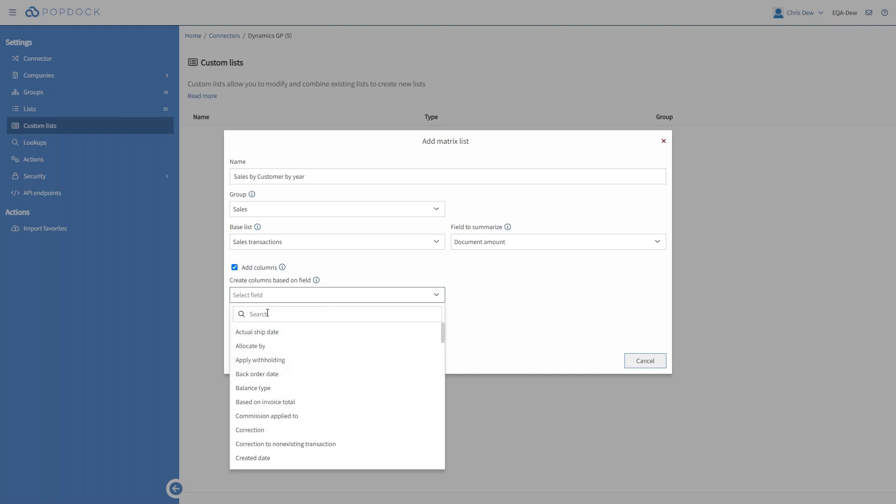
type("doc")
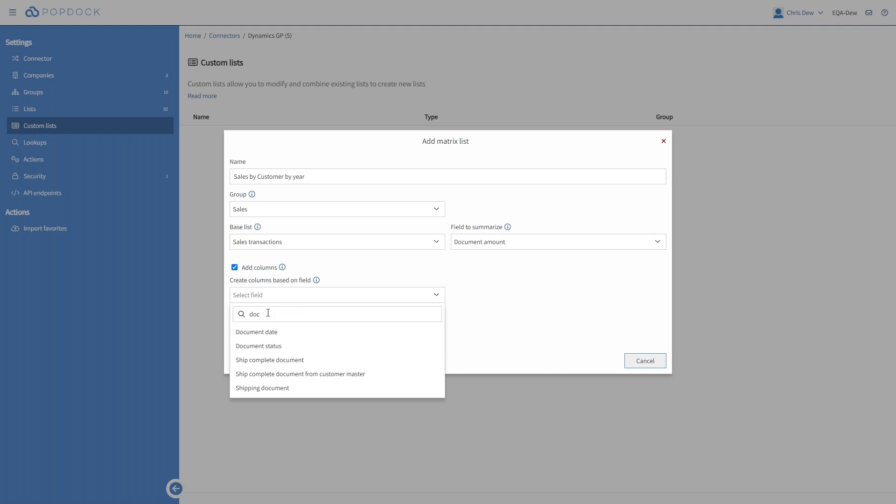
left_click(270, 333)
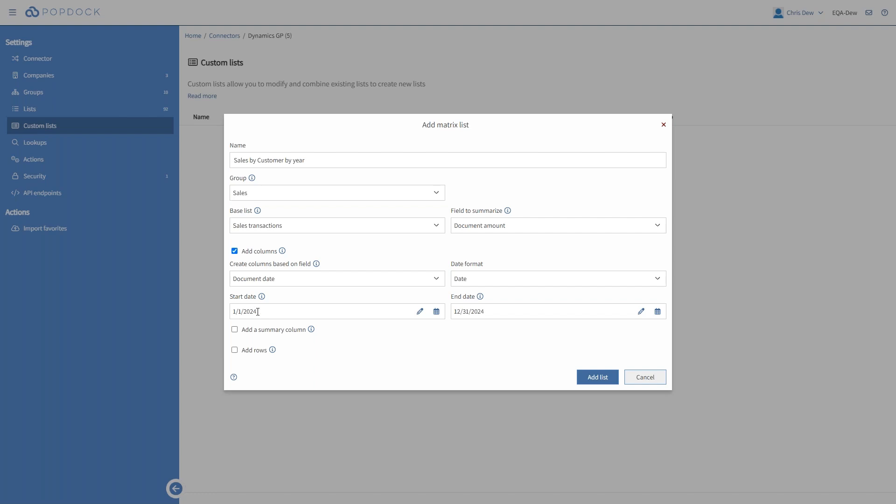
- Set the end date of the date columns to 12/31/2030 and include a summary column
left_click(642, 312)
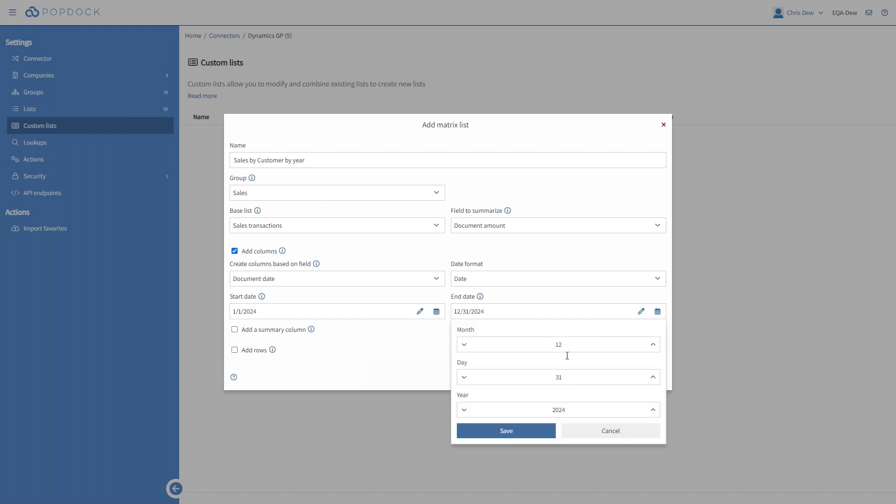
left_click(570, 411)
key("BackSpace")
key("BackSpace")
type("30")
key("Tab")
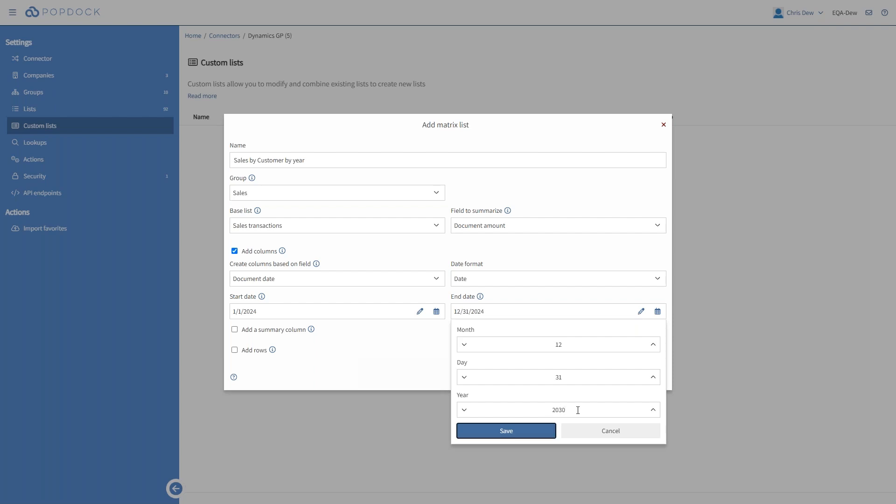
key("Return")
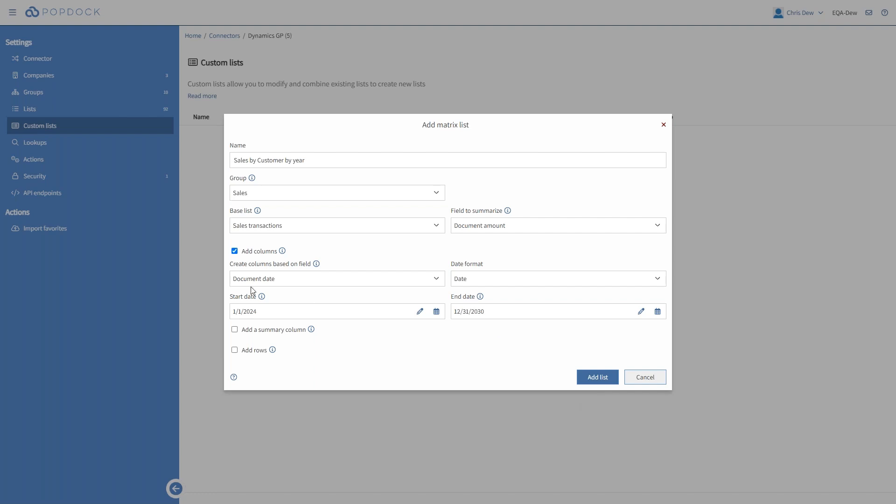
left_click(234, 330)
- Enable added rows based on the Customer name field and create the matrix list
left_click(235, 350)
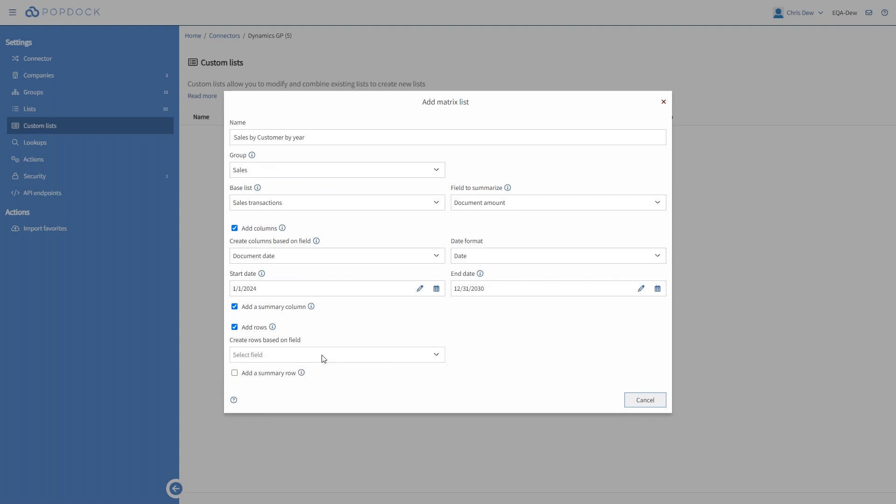
left_click(317, 360)
left_click(288, 371)
type("customer")
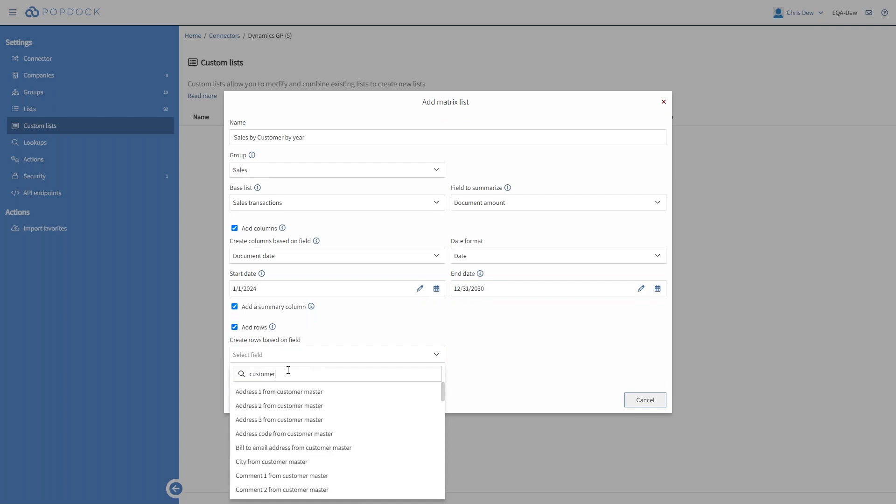
scroll(317, 427, "down", 3)
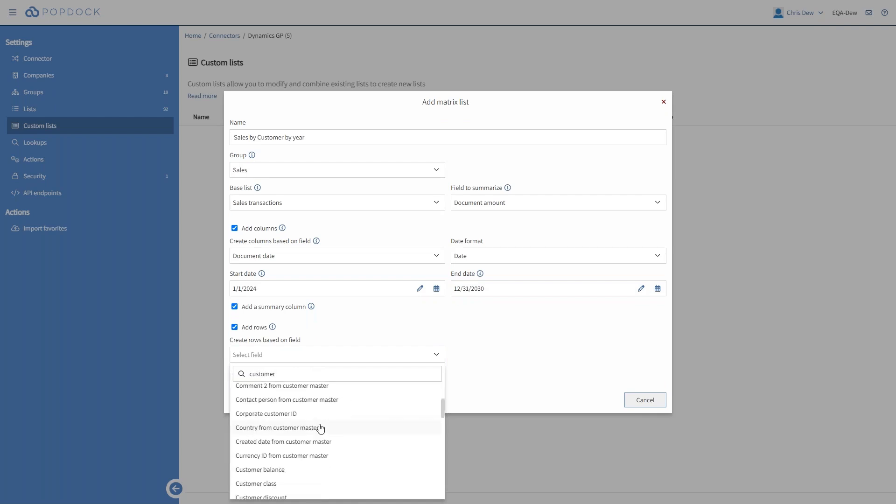
left_click(276, 489)
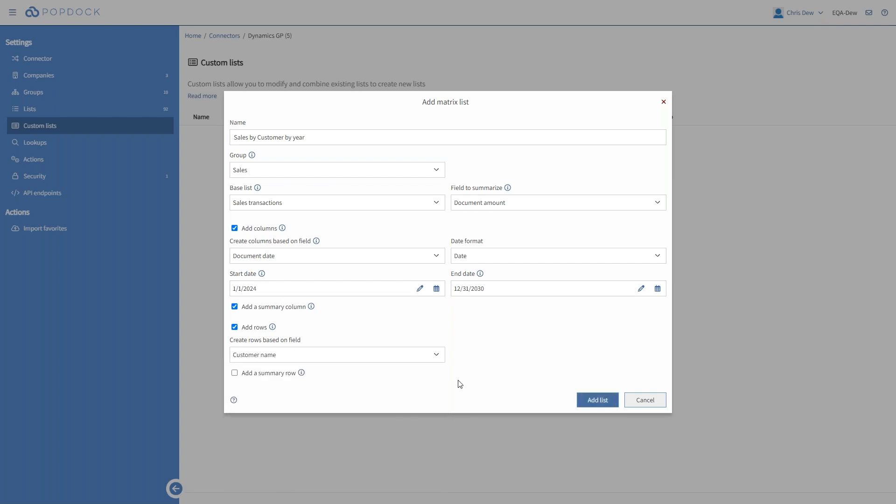
left_click(599, 402)
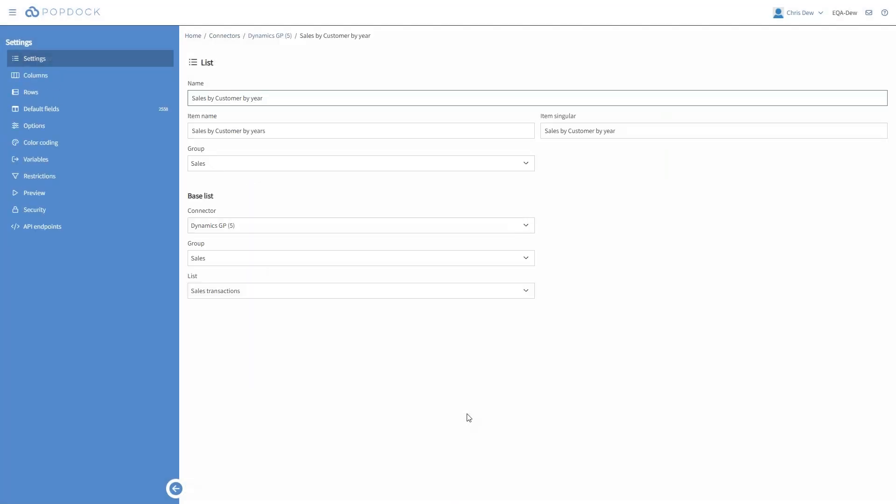
- Review the columns generated for the matrix list and try to preview the list with a different company
left_click(60, 77)
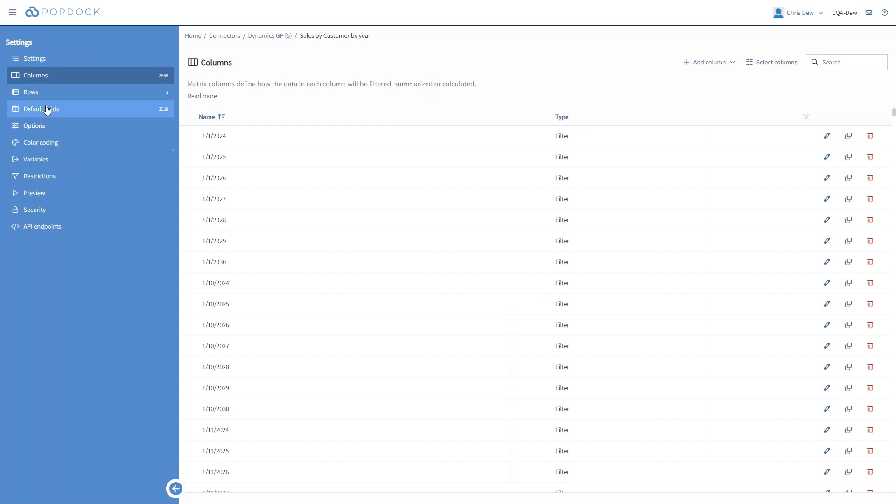
left_click(46, 196)
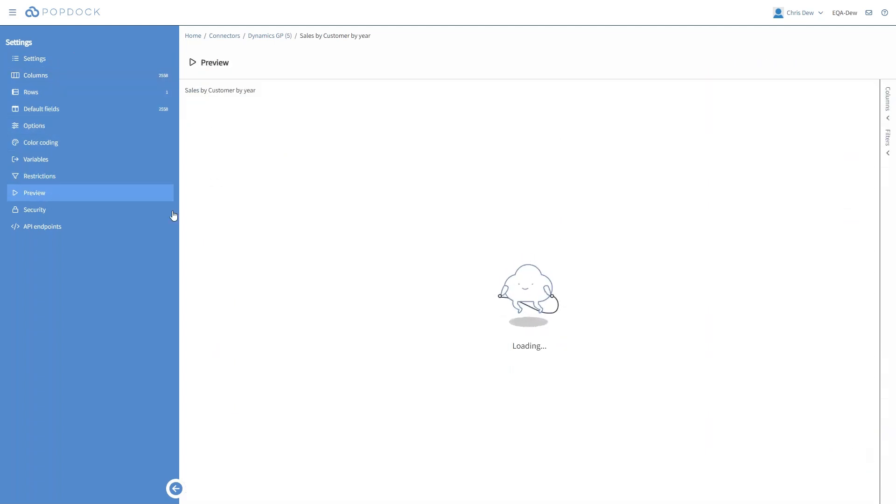
left_click(789, 93)
left_click(776, 136)
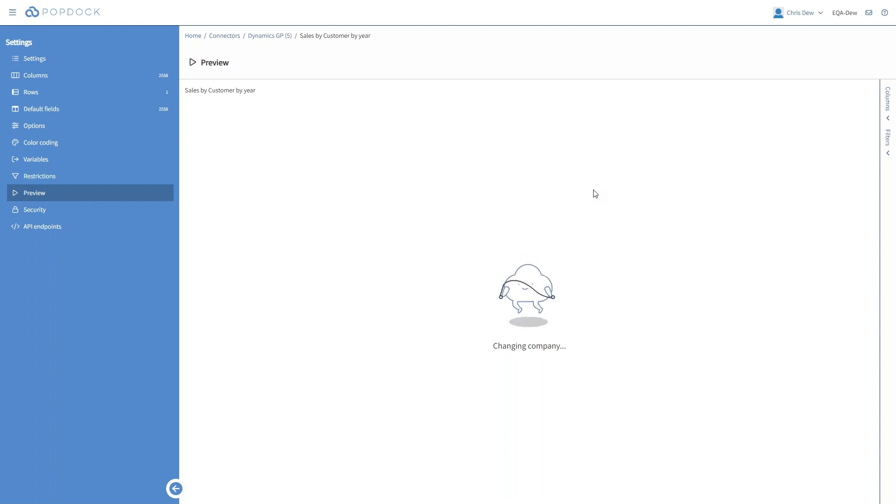
left_click(133, 146)
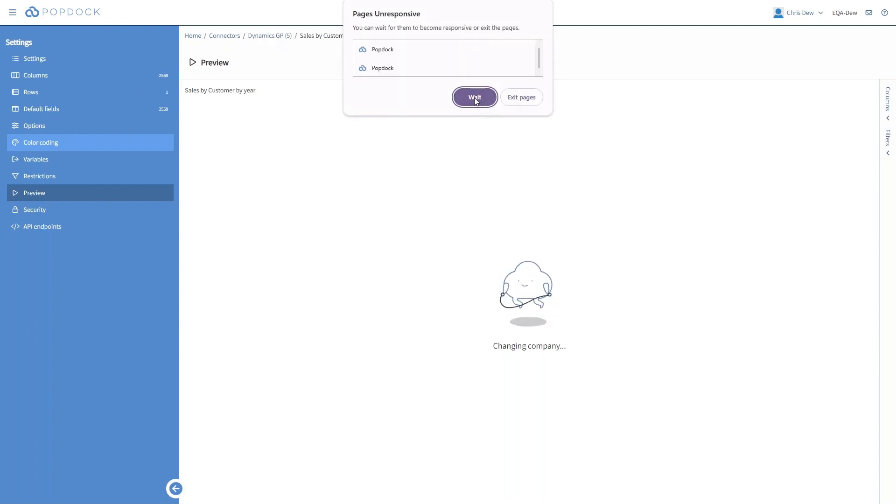
left_click(475, 98)
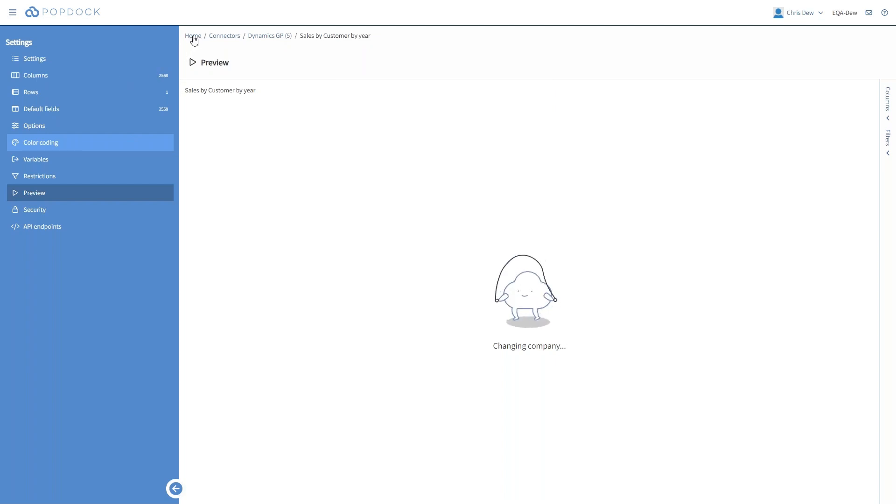